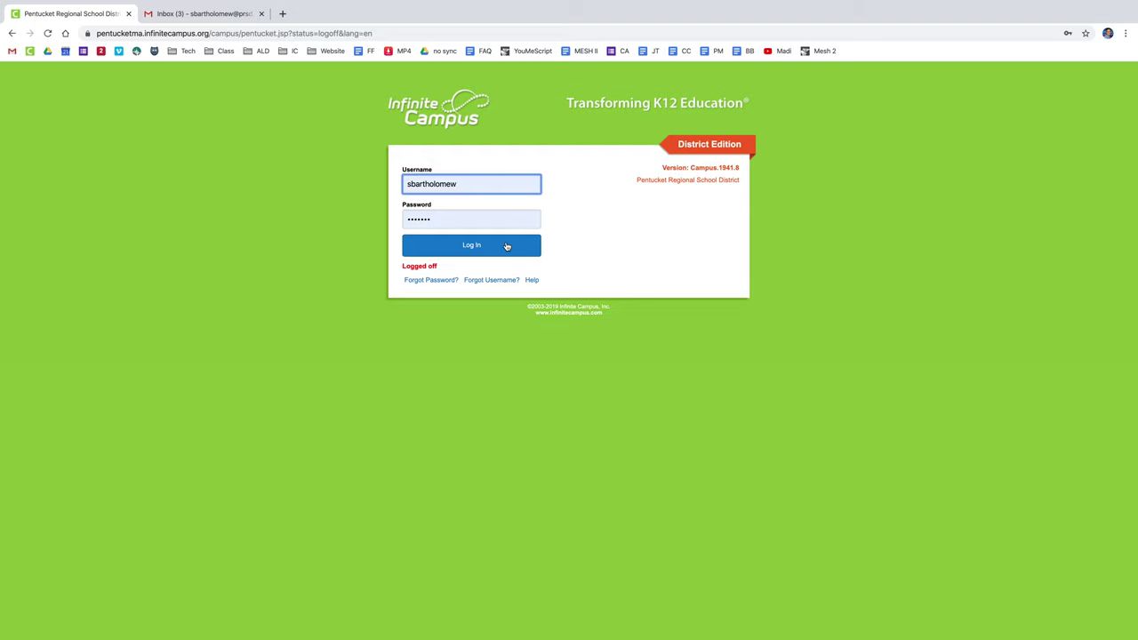
Sign in to Infinite Campus with the teacher's username and password
click(506, 246)
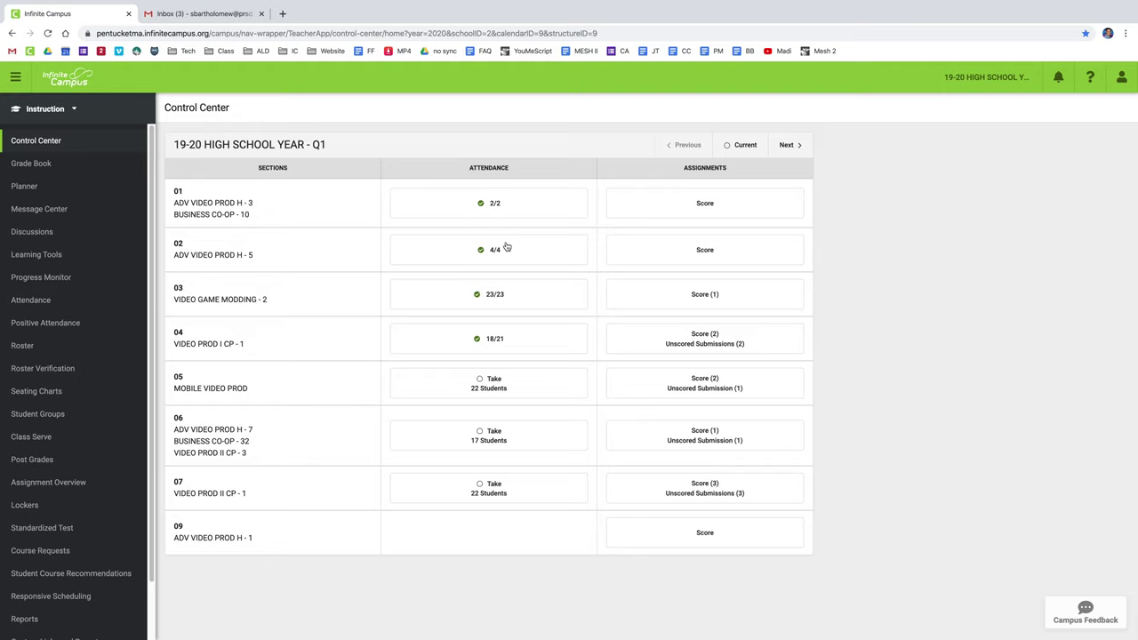
Open the Grade Book for section 669-10 BUSINESS CO-OP with term Q1 and task QUARTER GRADE
click(43, 169)
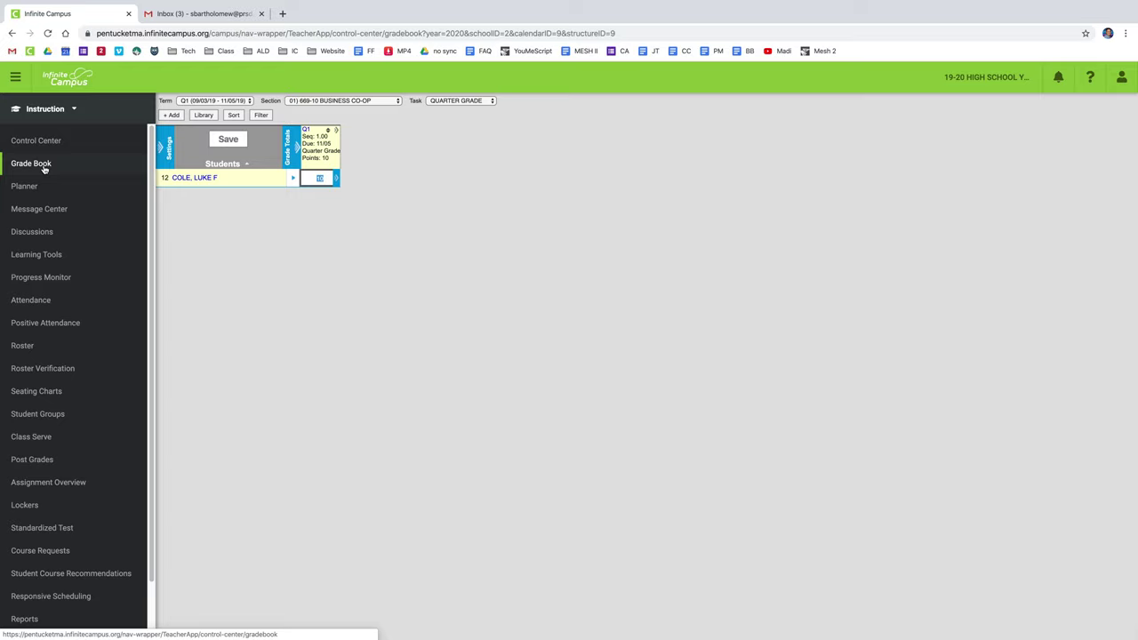
mouse_move(338, 147)
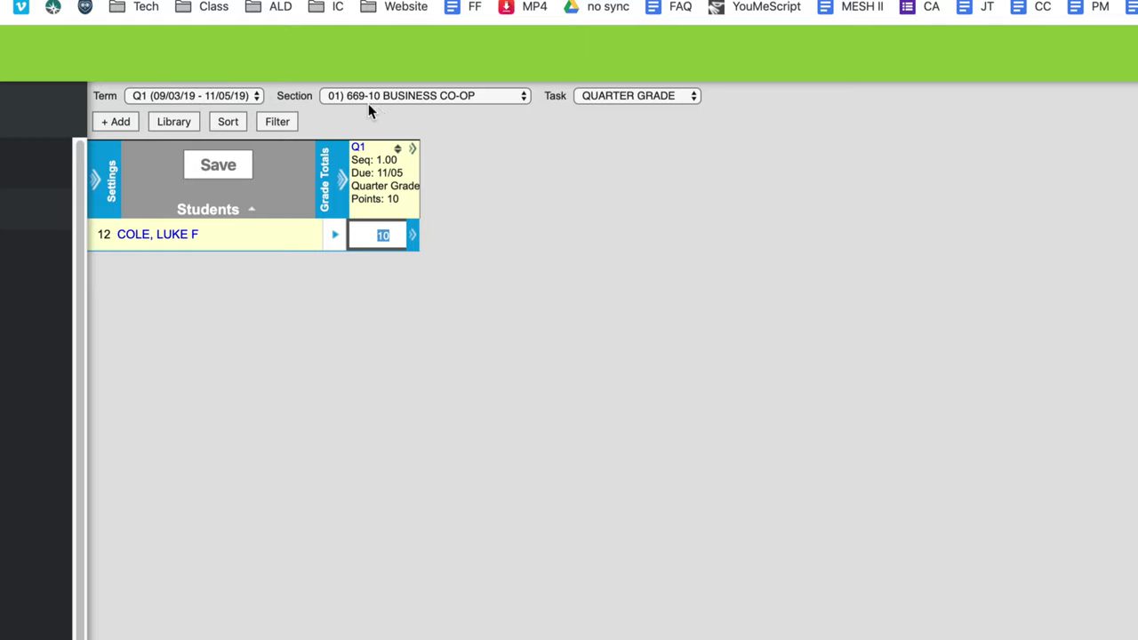
click(414, 102)
click(416, 93)
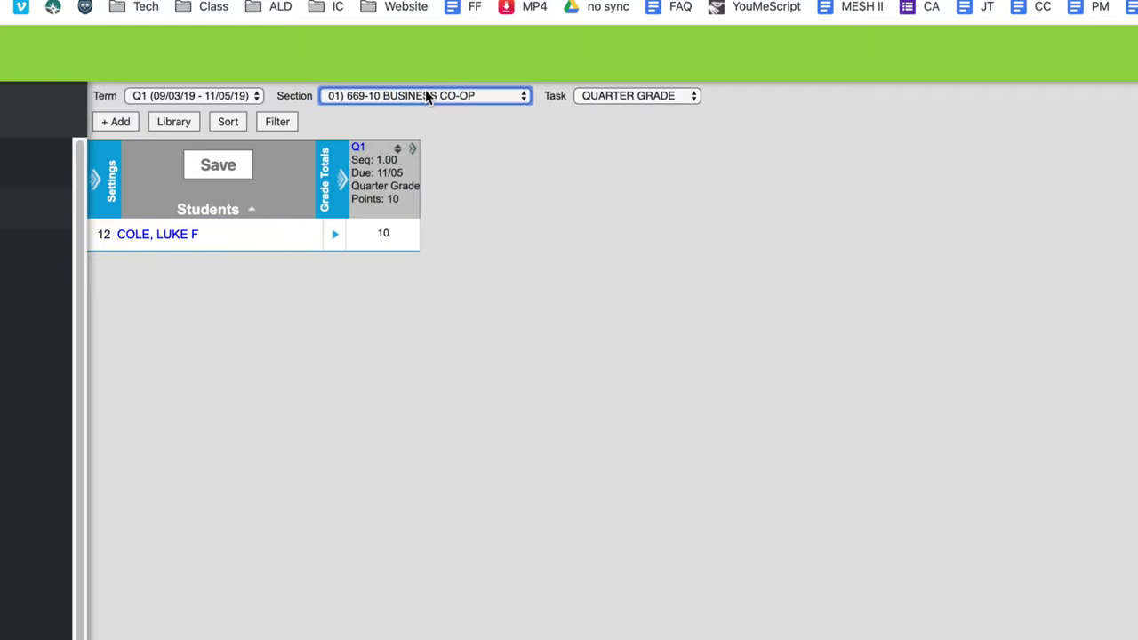
click(656, 99)
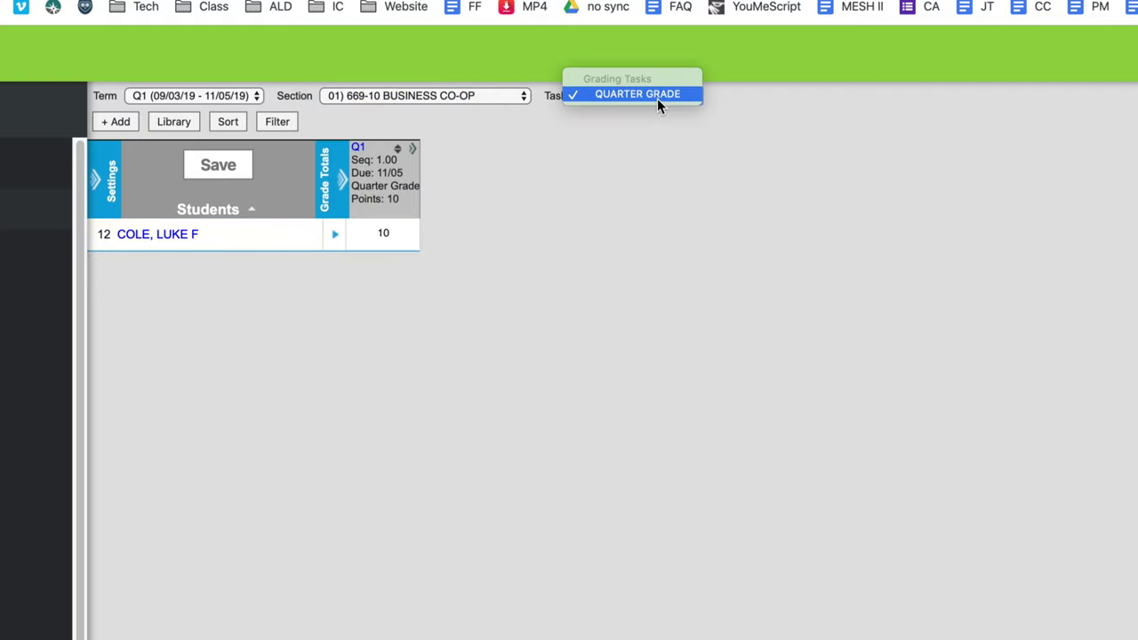
click(650, 164)
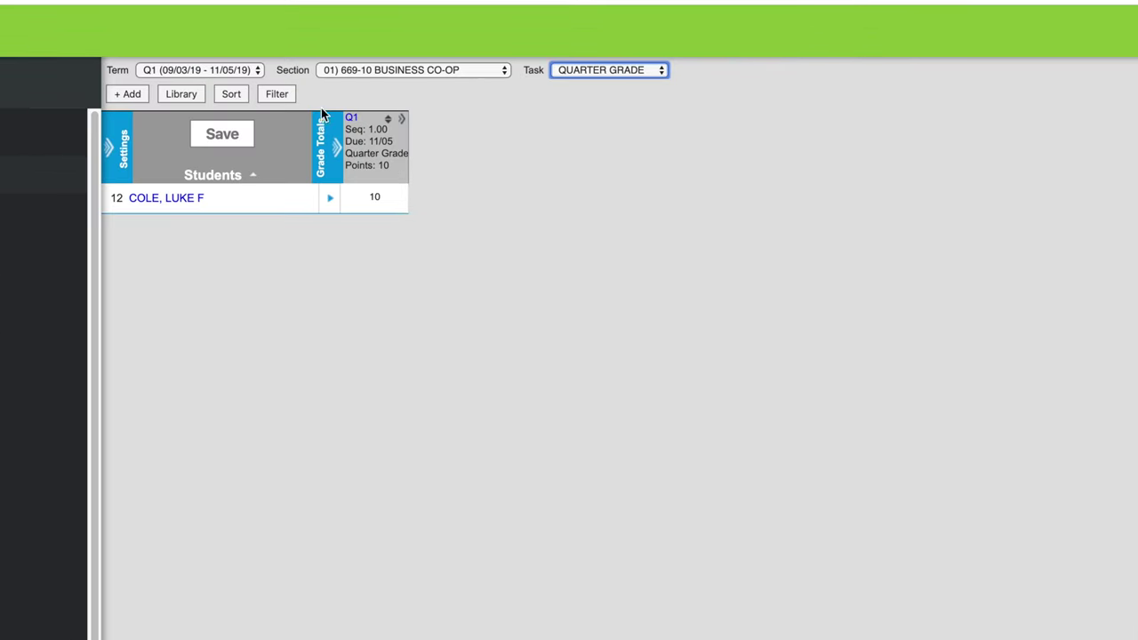
Expand the Grade Totals columns and tick canned comment 1: Excellent for the student
click(334, 162)
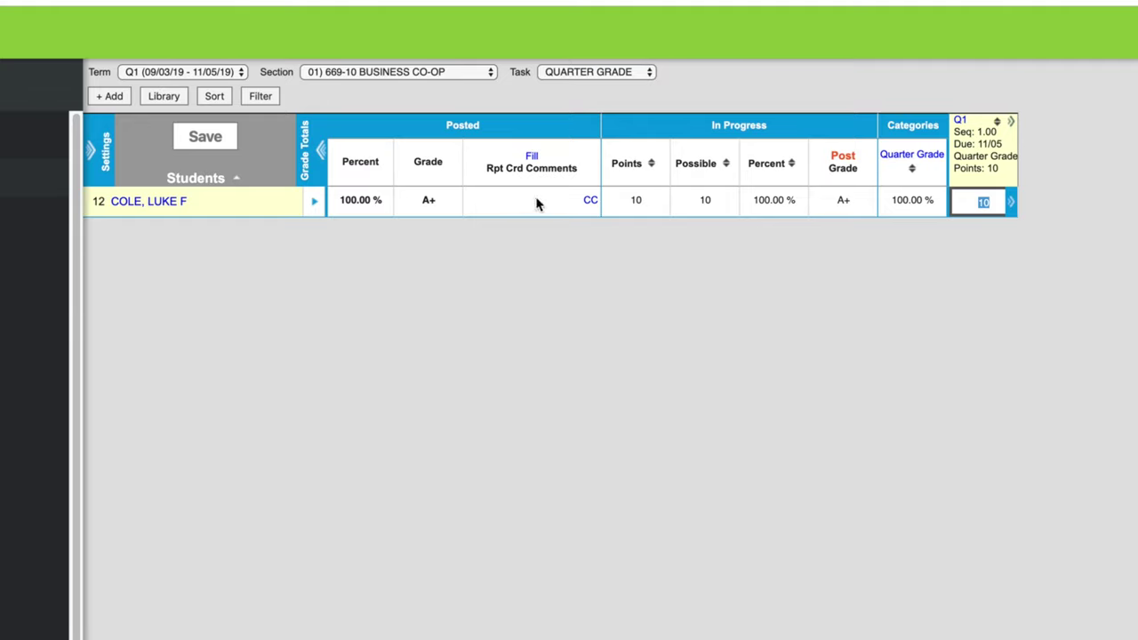
click(590, 201)
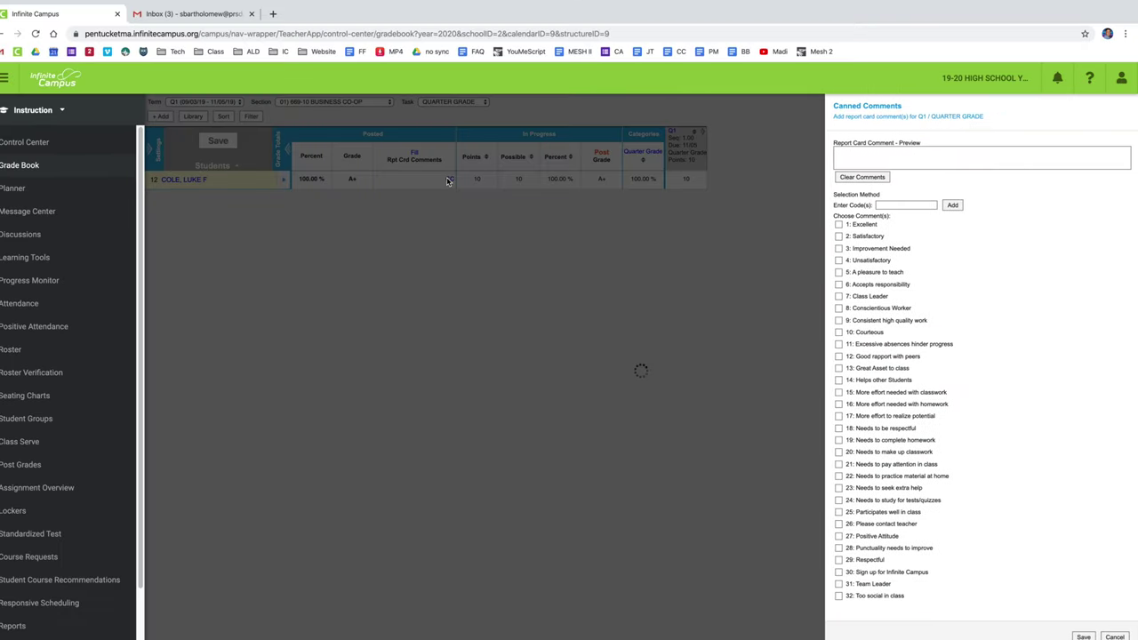
click(836, 224)
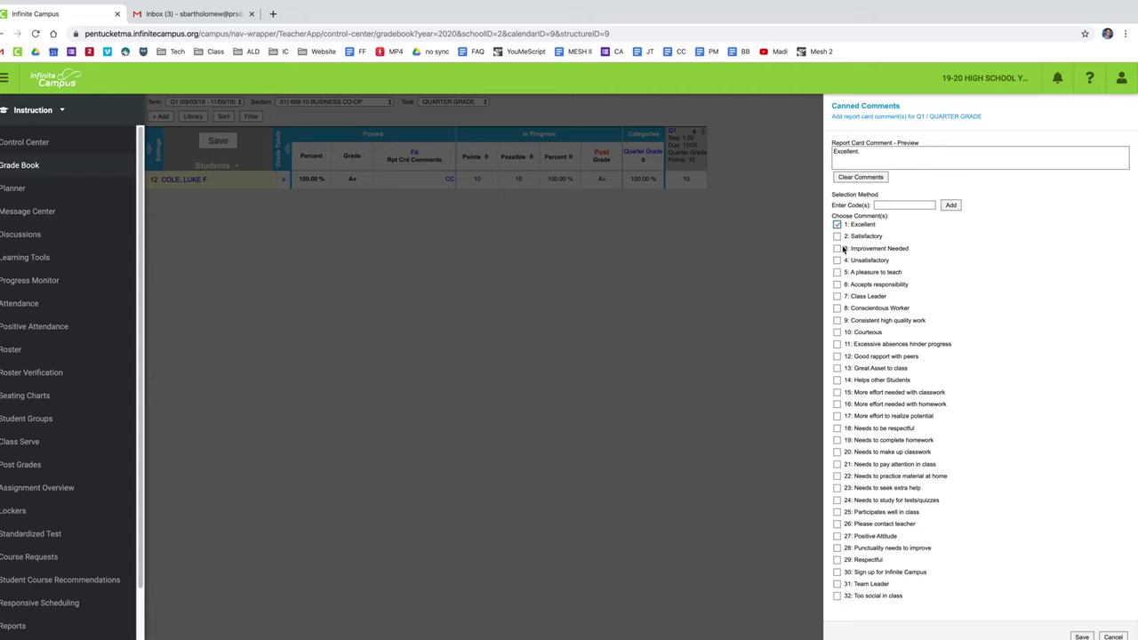
Add comment 8: Conscientious Worker, keep the comments, and save the gradebook
click(837, 308)
click(1081, 630)
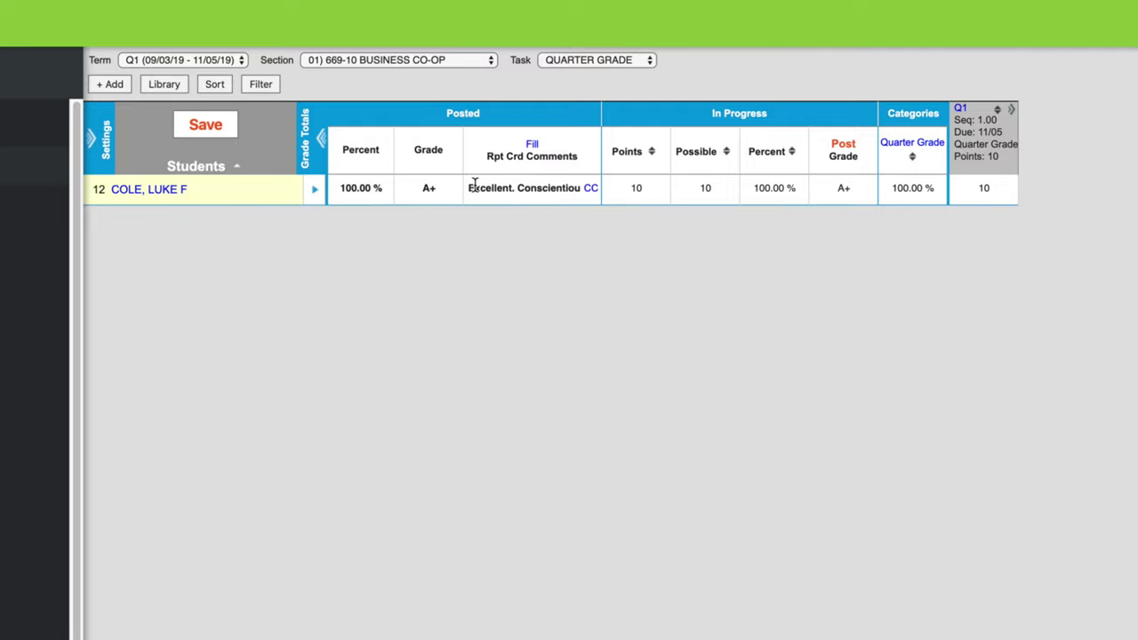
click(184, 128)
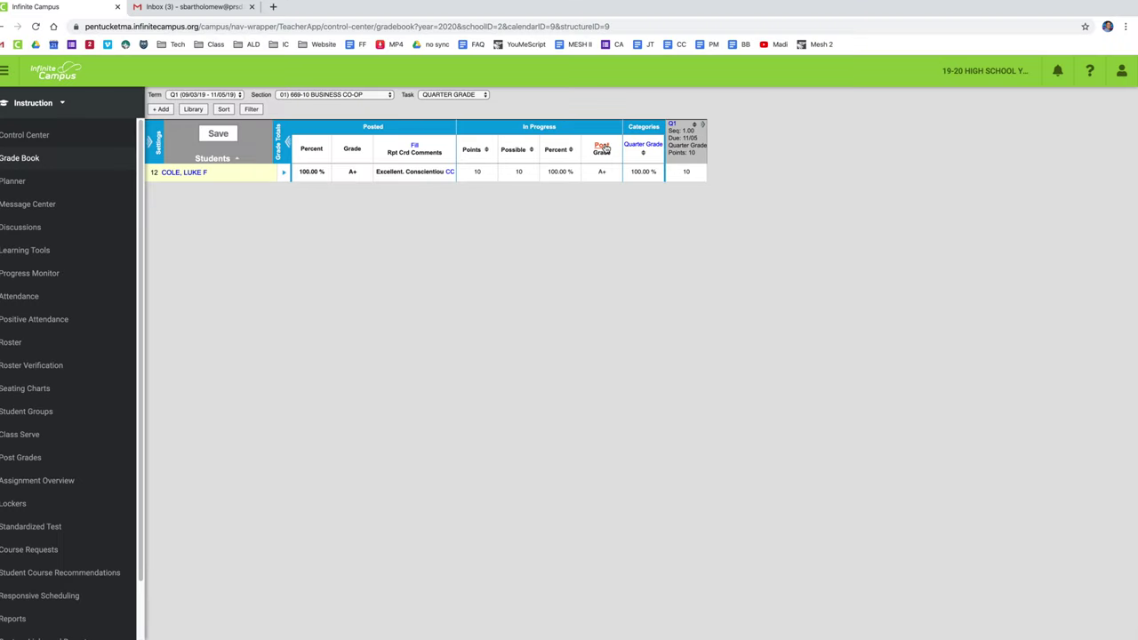
Post the Q1 QUARTER GRADE in-progress grades (100.00 %, A+) and sort students by name
click(602, 147)
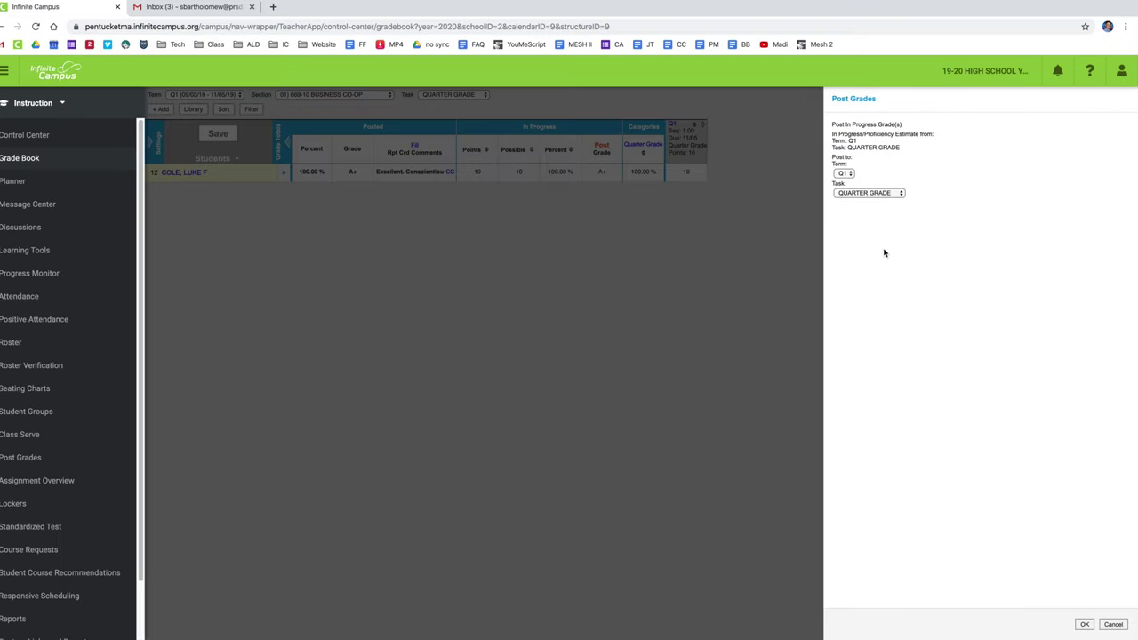
click(846, 174)
click(911, 178)
click(886, 193)
click(957, 342)
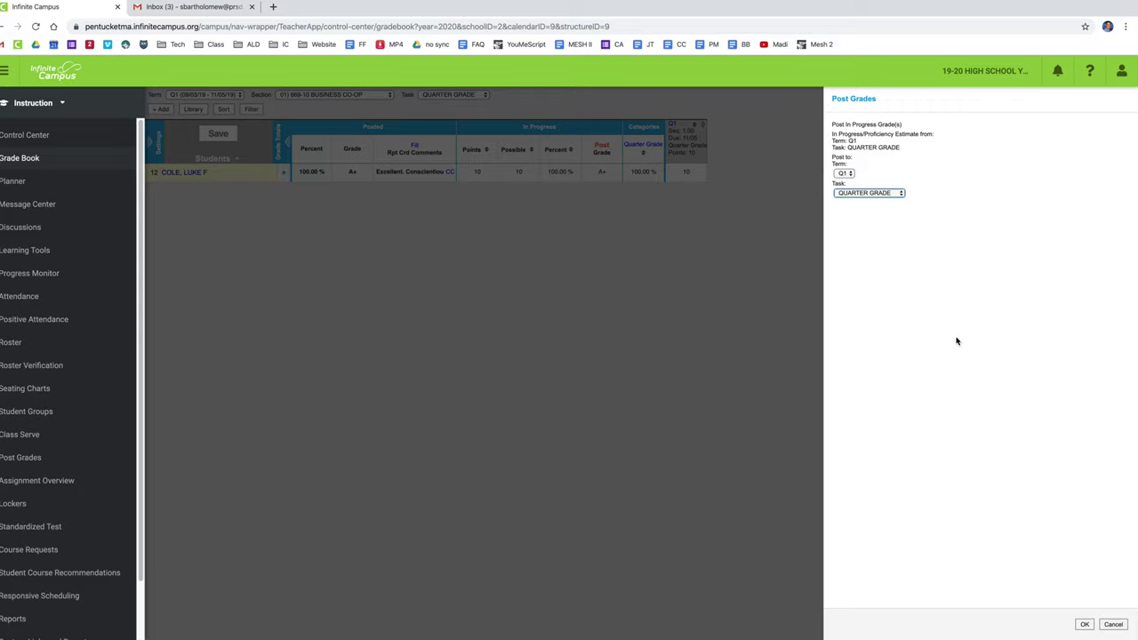
click(1084, 624)
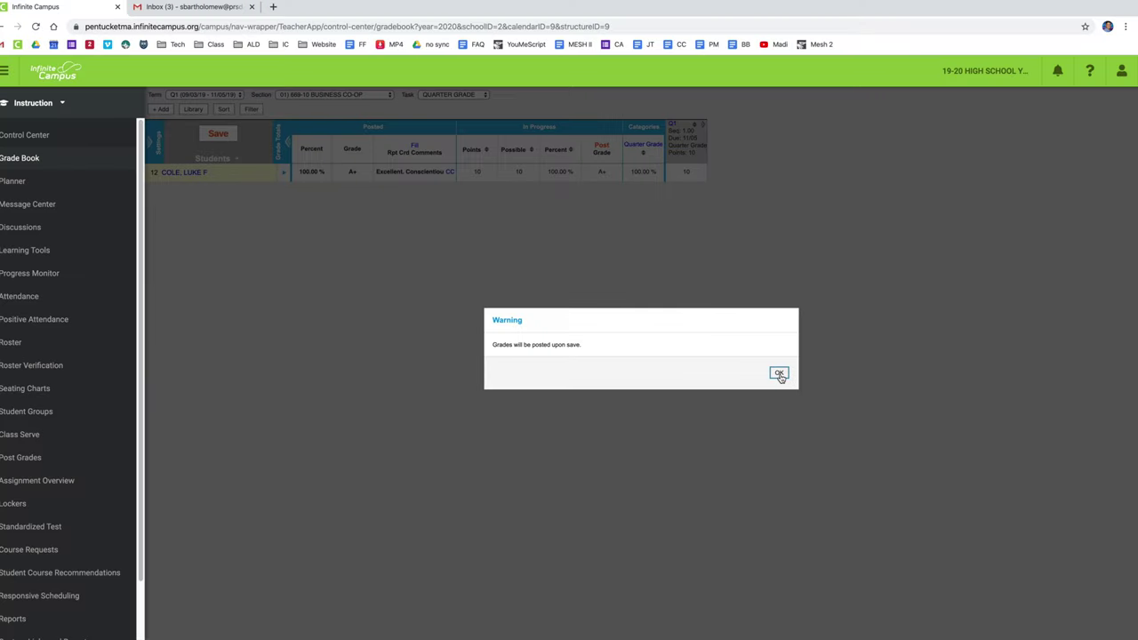
click(778, 374)
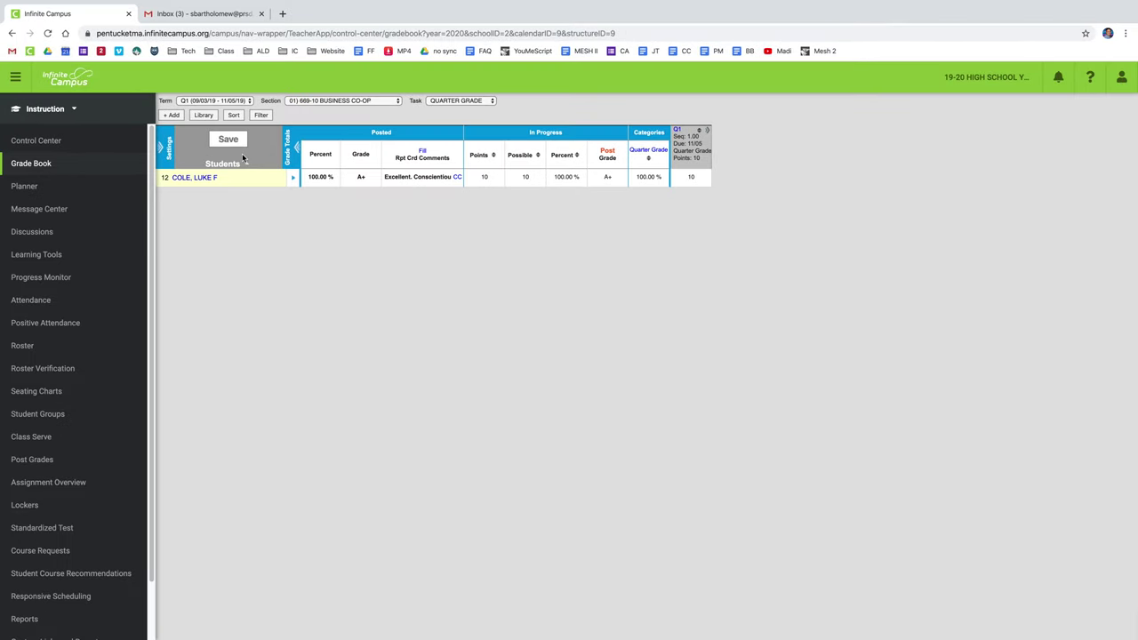
click(243, 157)
click(40, 459)
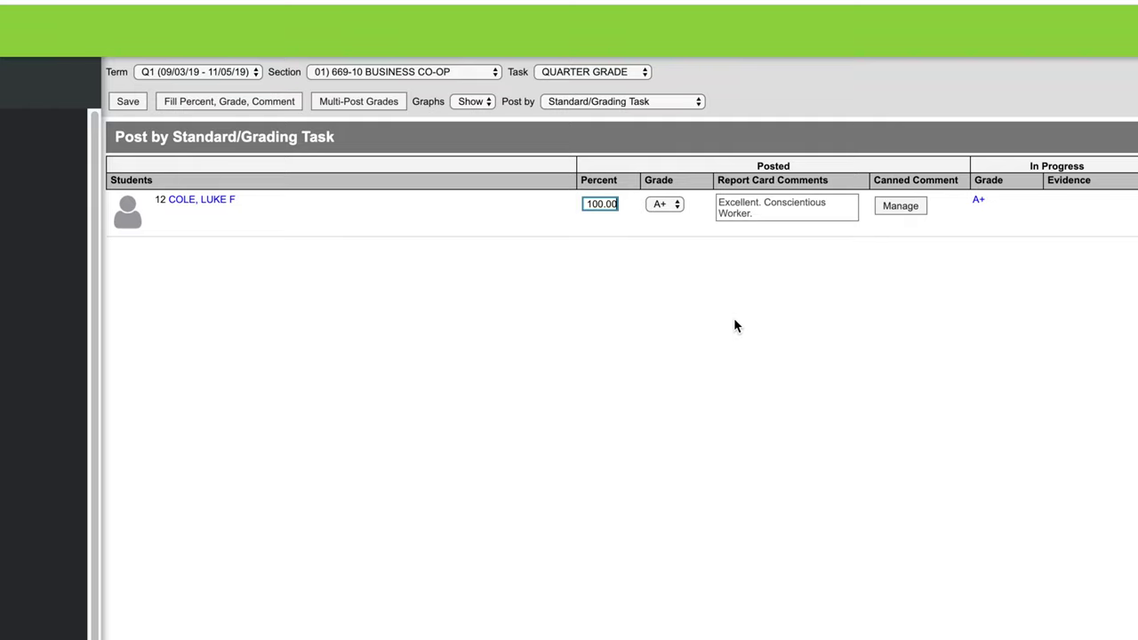
Override the student's posted grade to 89.90 percent and A-, then save
double_click(605, 202)
text(89)
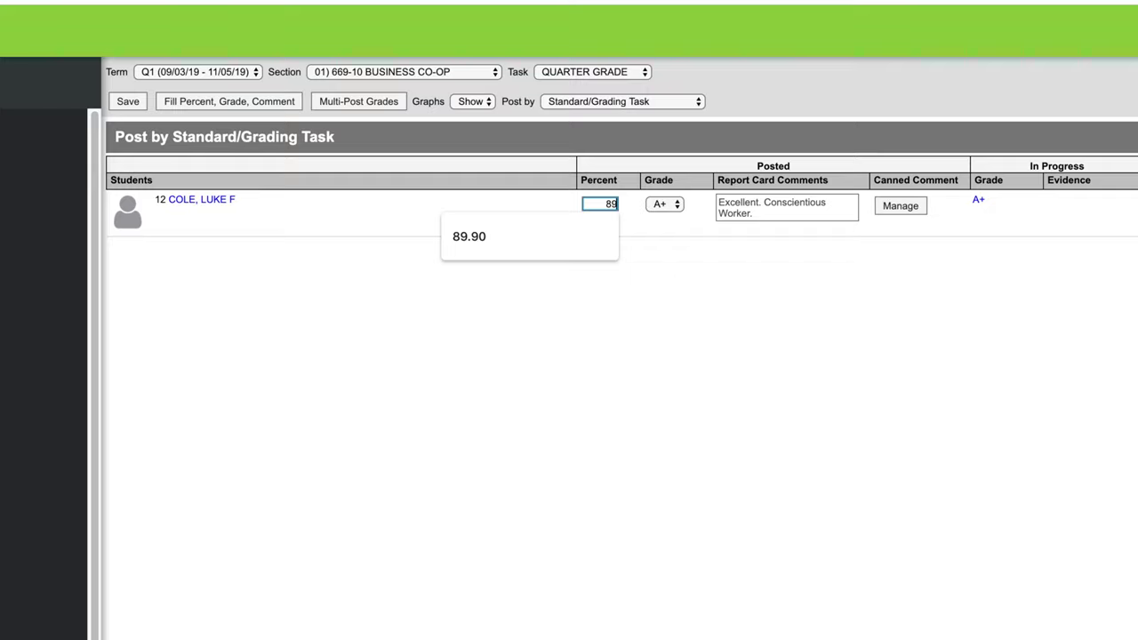
text(.90)
click(557, 315)
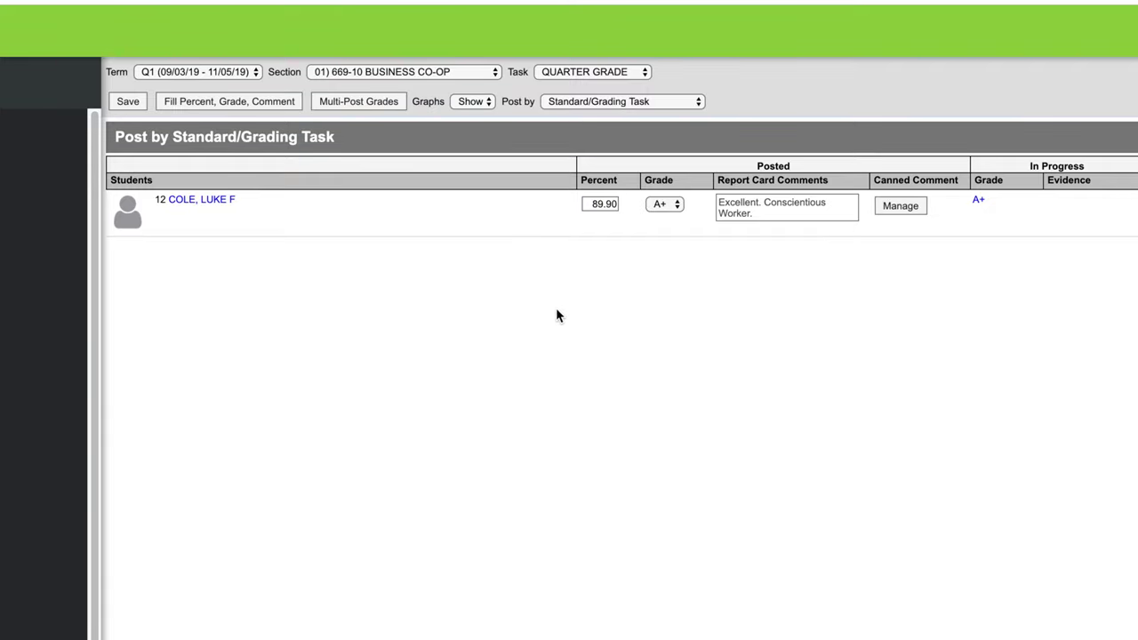
click(676, 205)
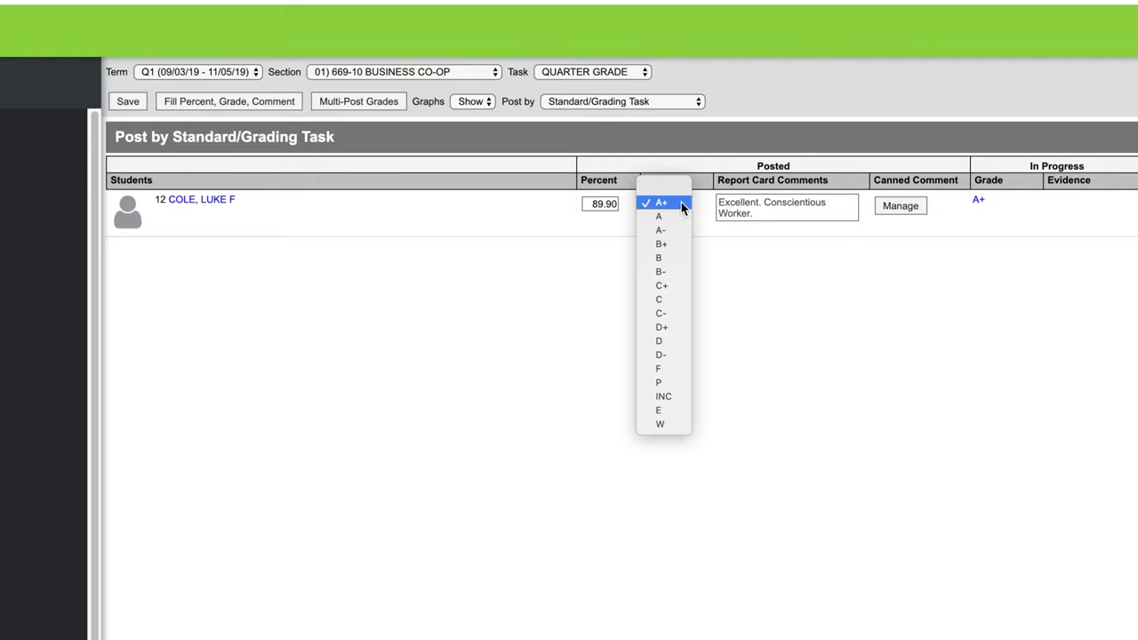
click(682, 244)
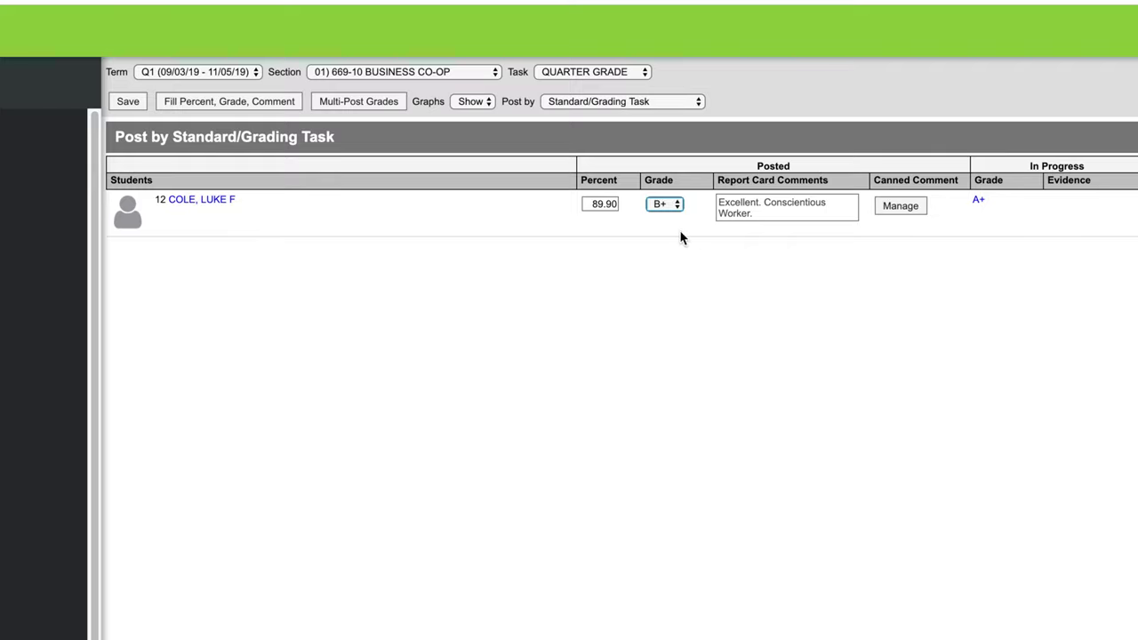
click(671, 208)
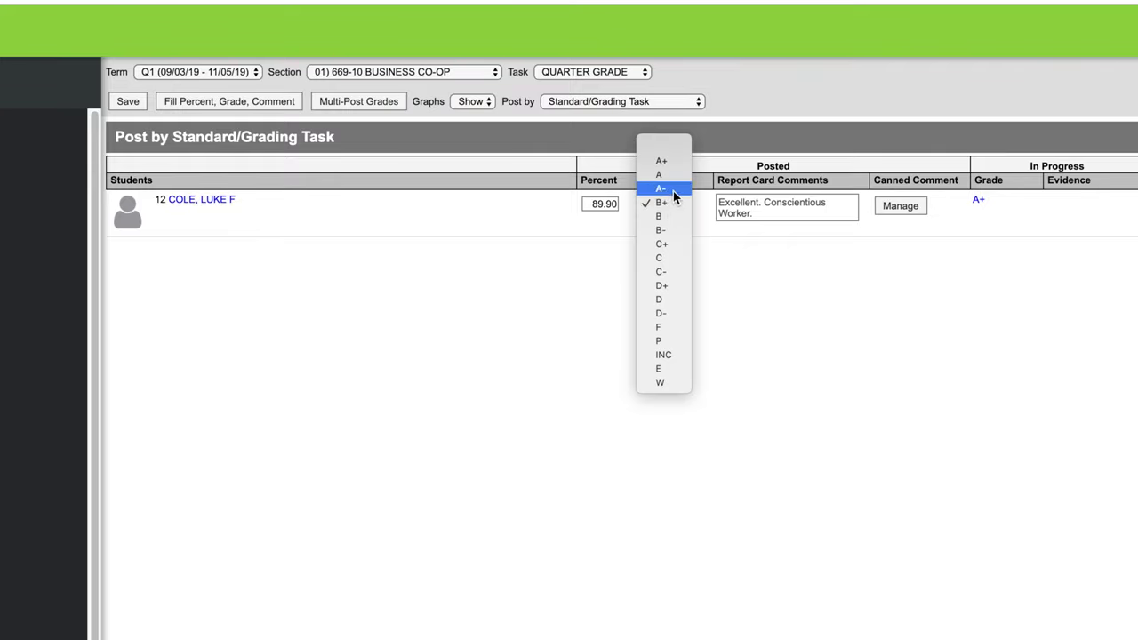
click(672, 190)
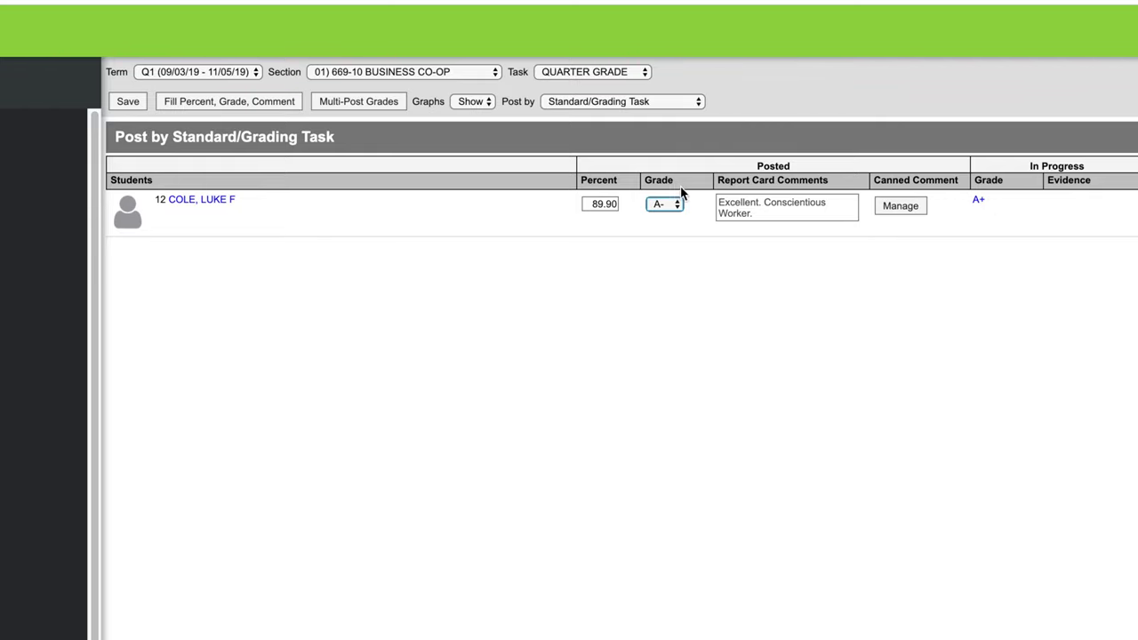
click(128, 105)
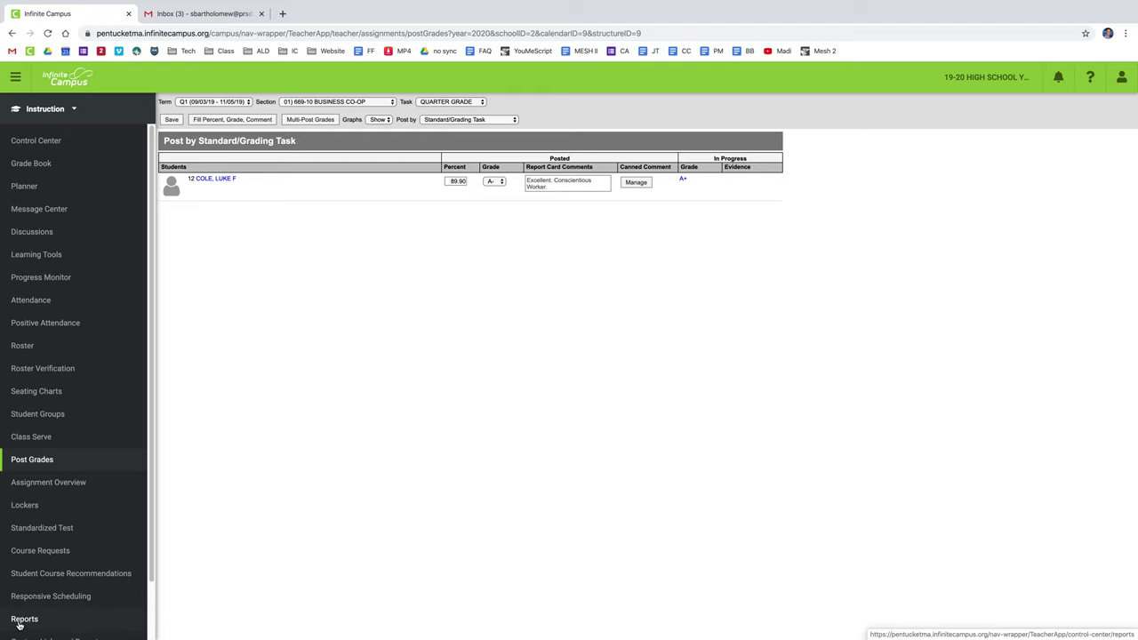
click(18, 623)
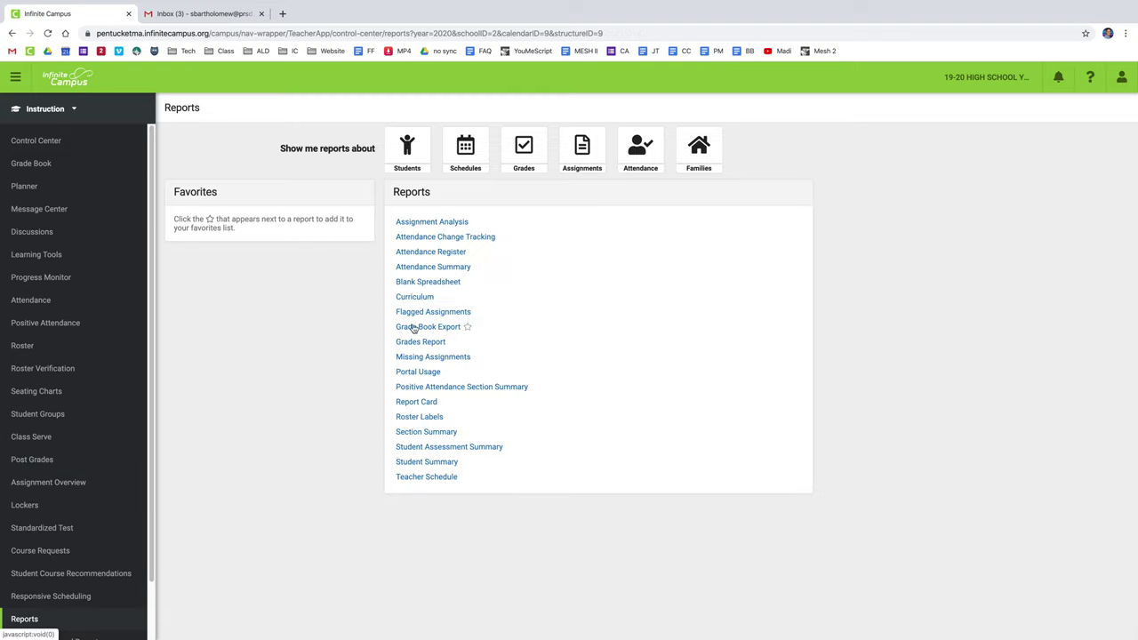
Generate the student's Report Card PDF using the REPORT CARD - Qt1 template
click(403, 402)
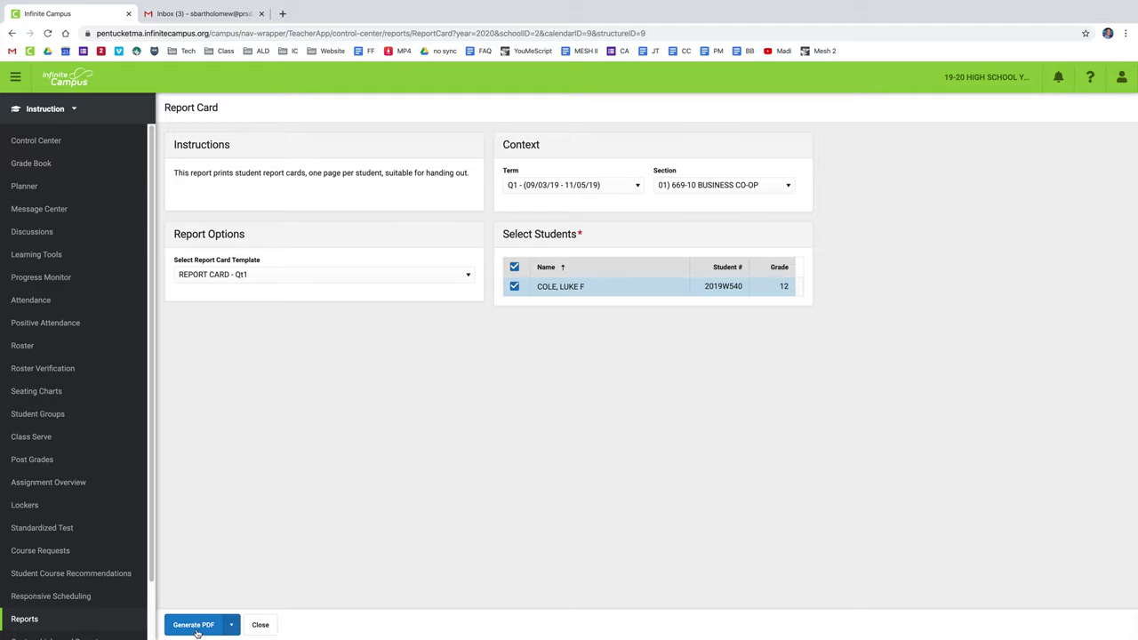
click(195, 626)
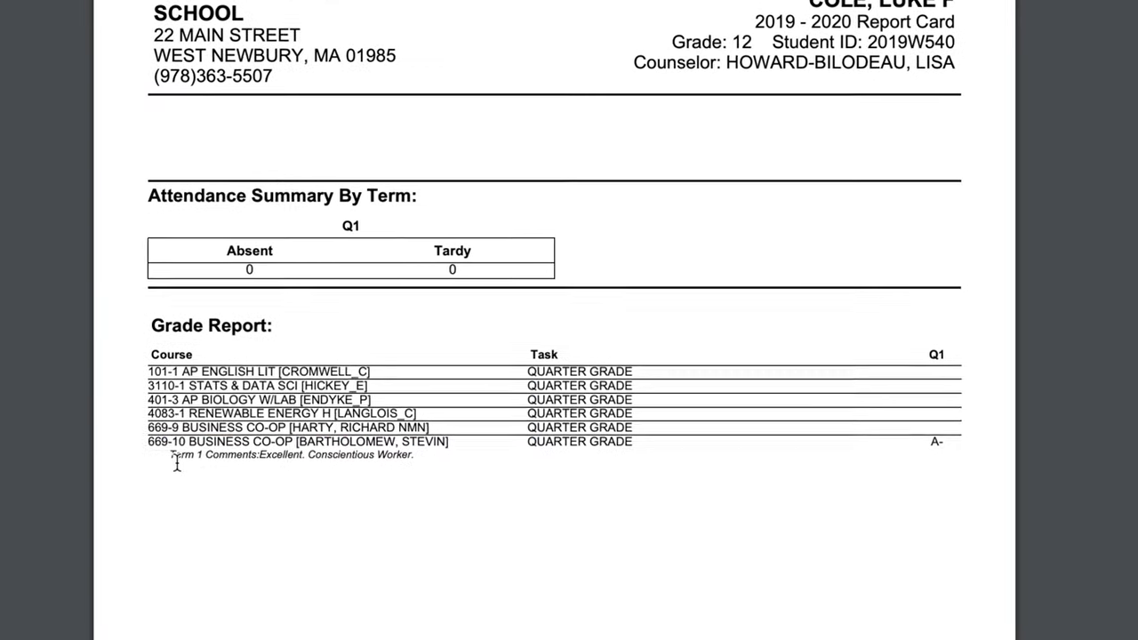
drag(198, 450, 427, 448)
click(389, 486)
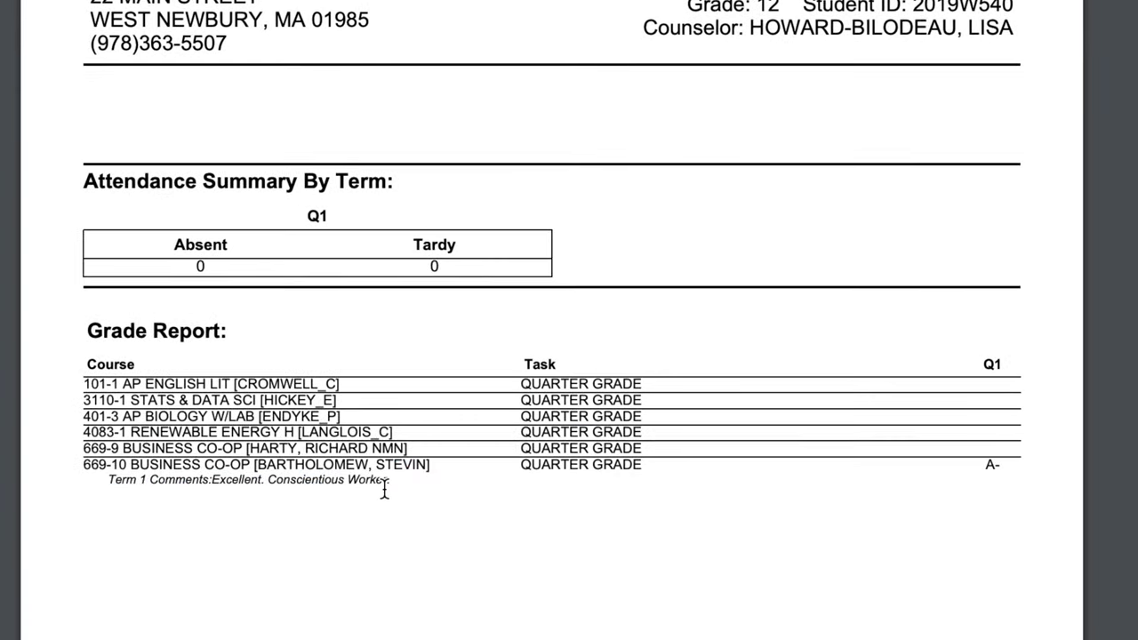
drag(254, 456, 192, 445)
click(206, 460)
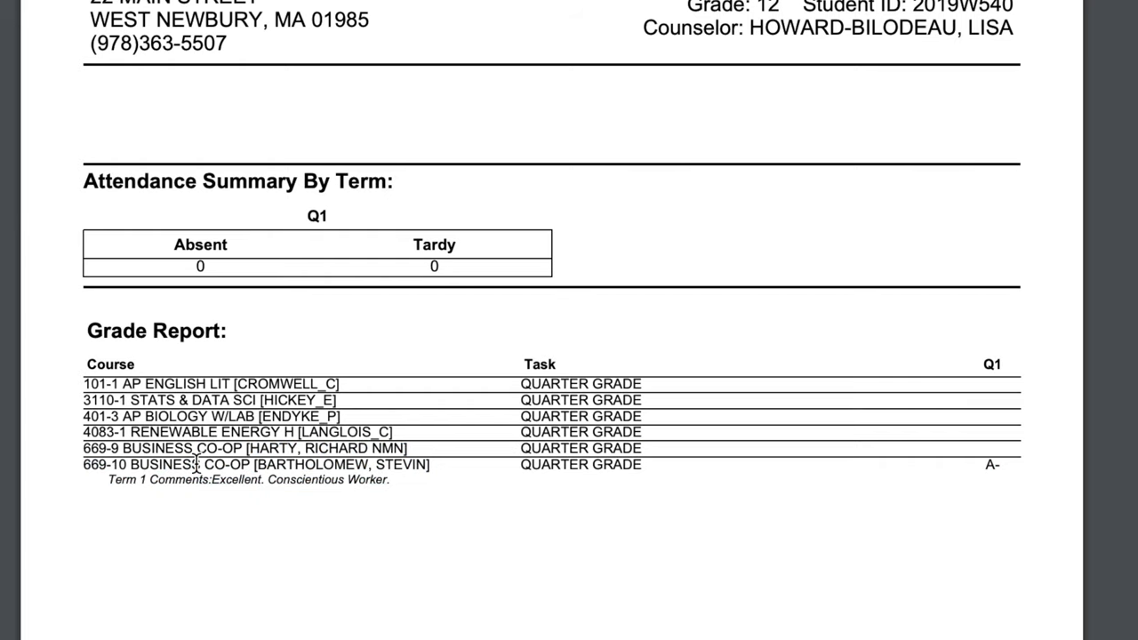